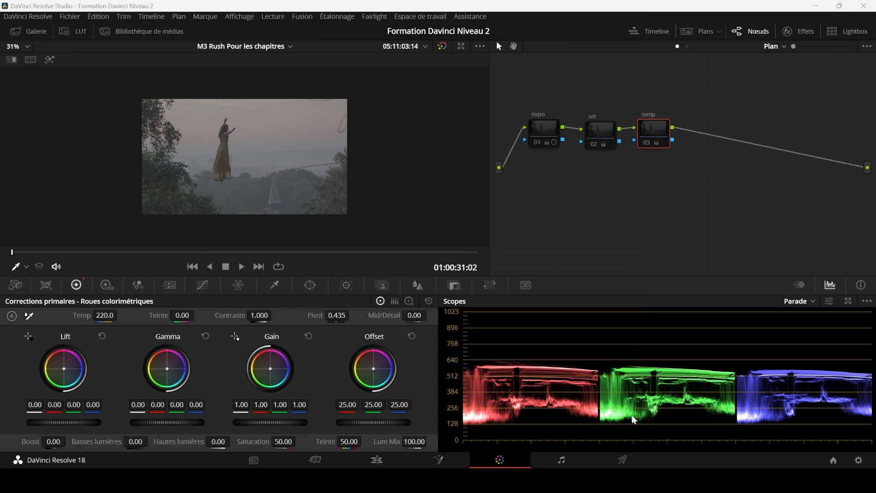
Switch to the photo viewer and compare the stills Arri Alexa classique.jpg, C 300 mark 2.jpg and GH5.jpg
mouse_move(625, 480)
left_click(646, 480)
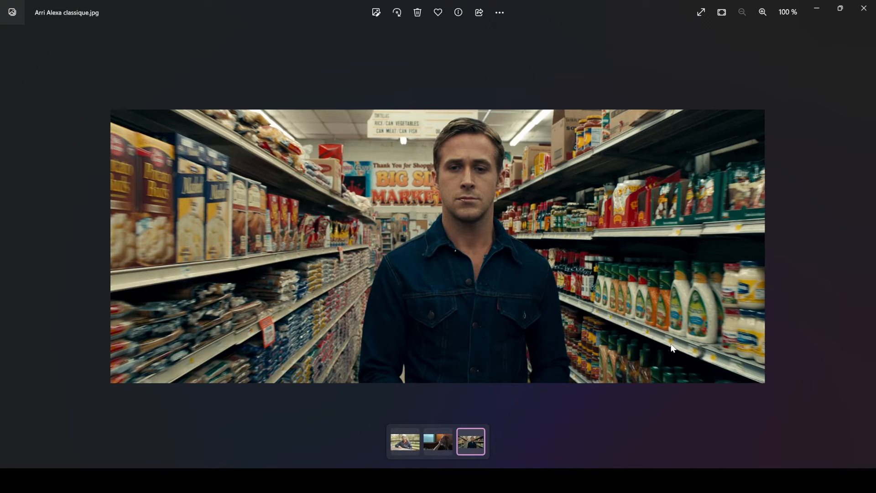
key("Left")
key("Left")
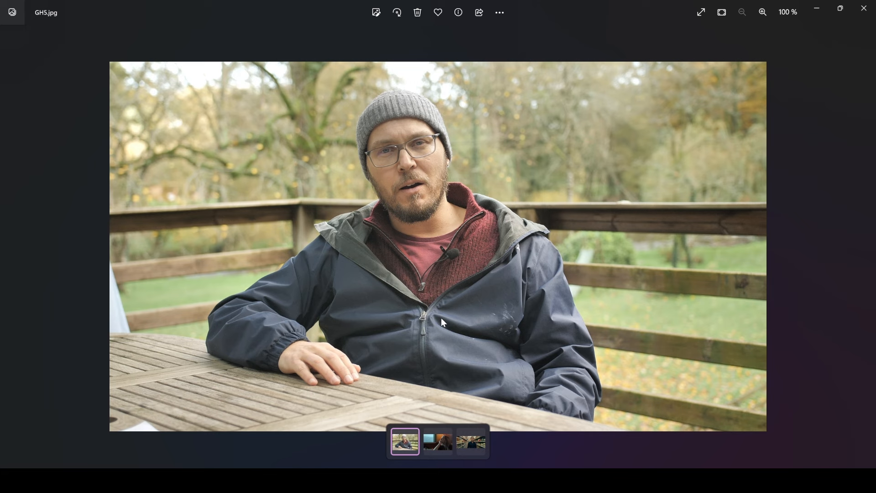
key("Right")
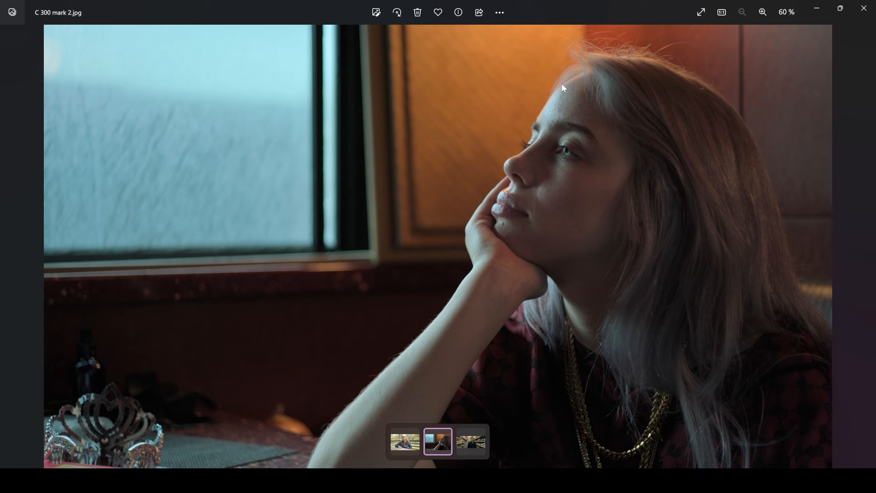
key("Left")
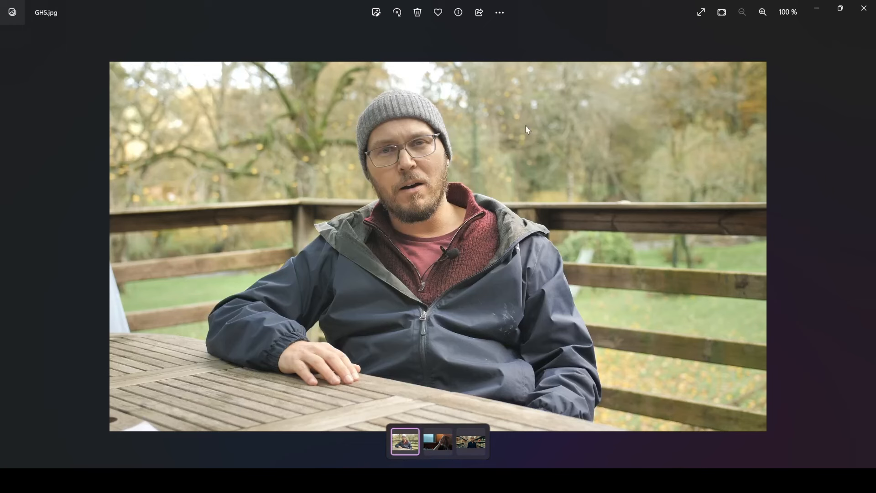
key("Right")
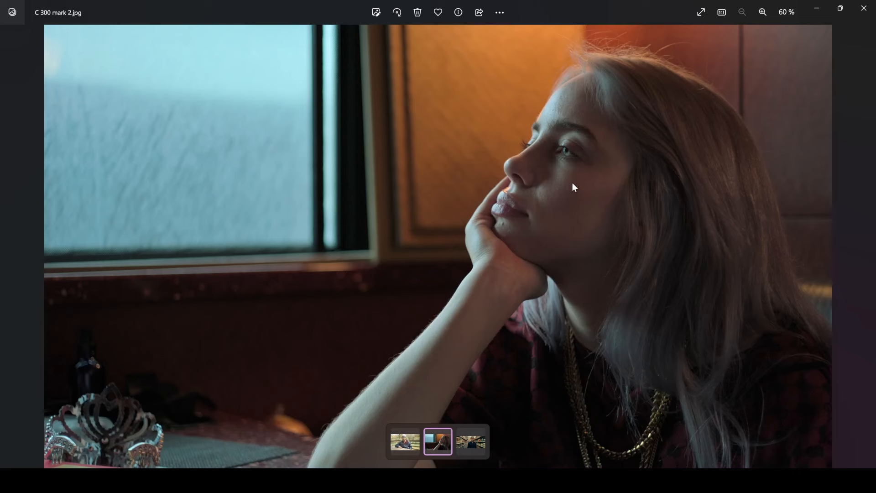
key("Right")
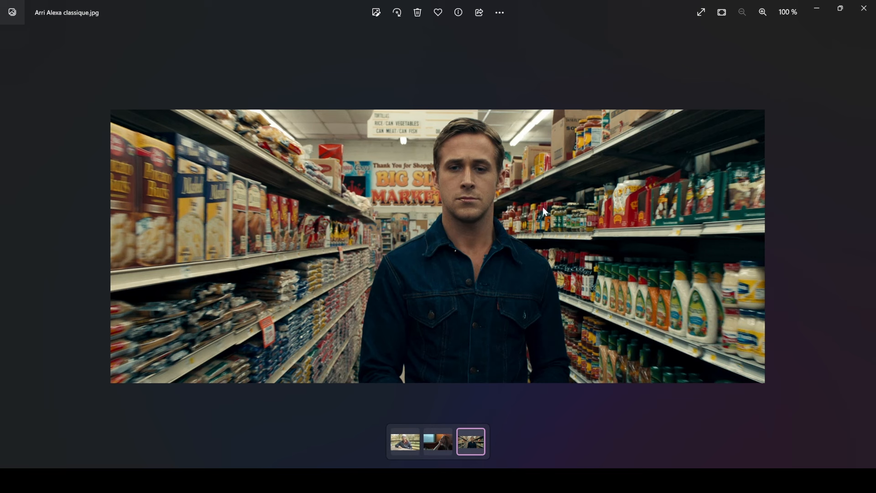
key("Right")
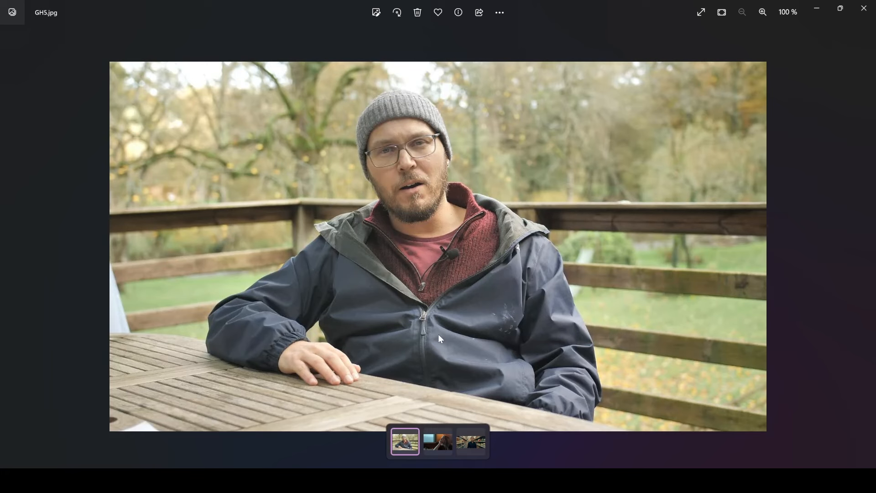
key("Left")
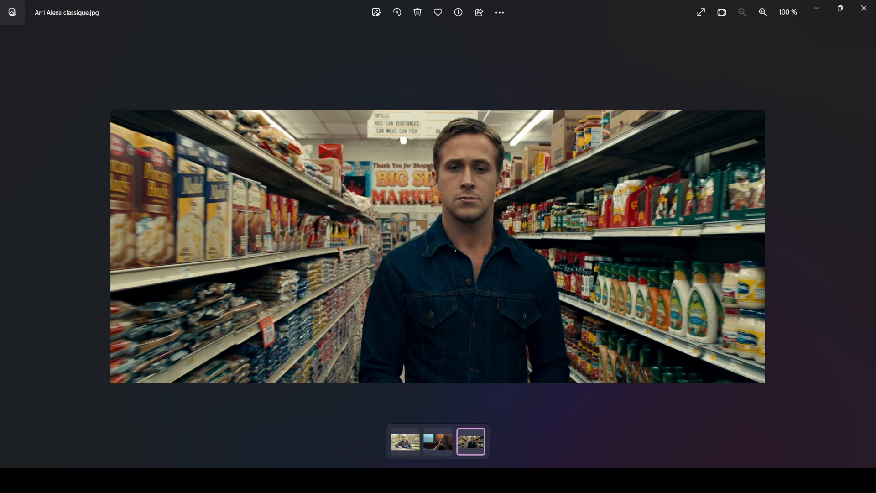
Switch back to DaVinci Resolve and check the clip strip around the current tightrope shot, then hide it again
mouse_move(604, 481)
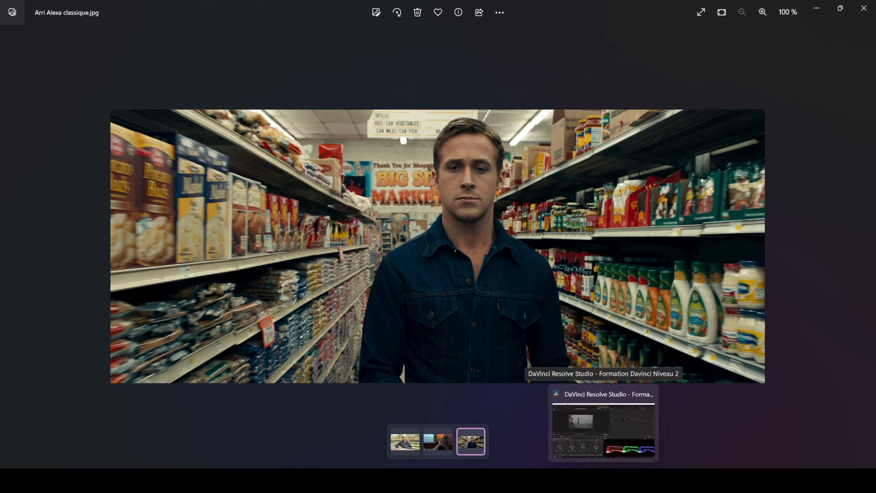
left_click(604, 481)
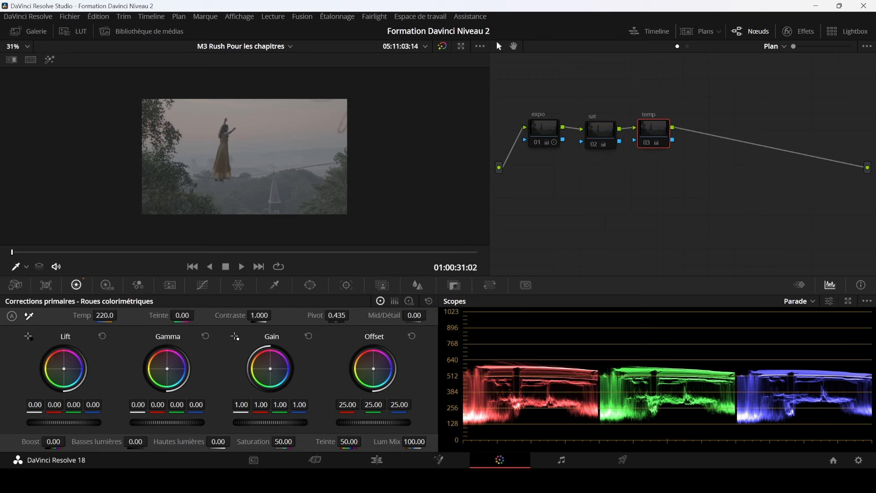
scroll(244, 156, "up", 1)
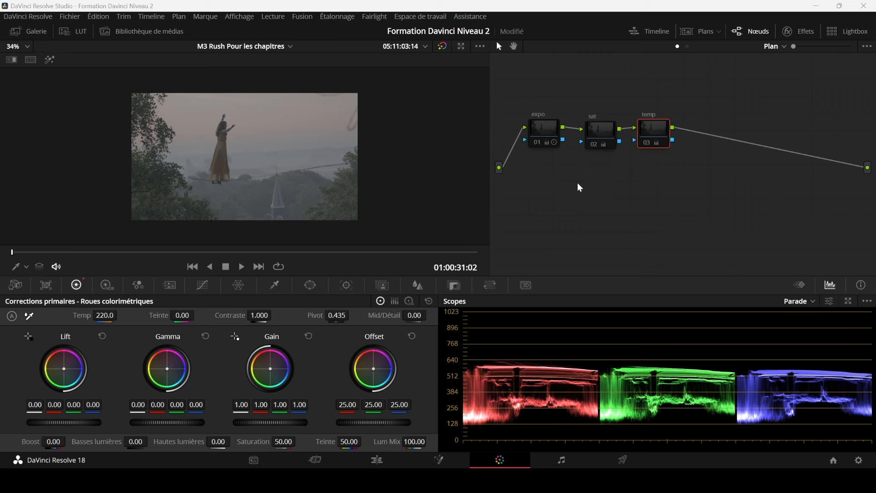
left_click(708, 33)
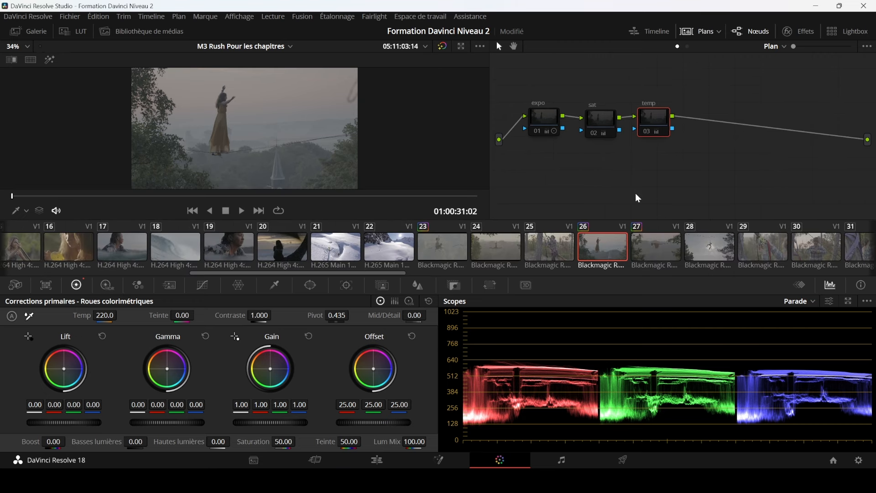
left_click(700, 32)
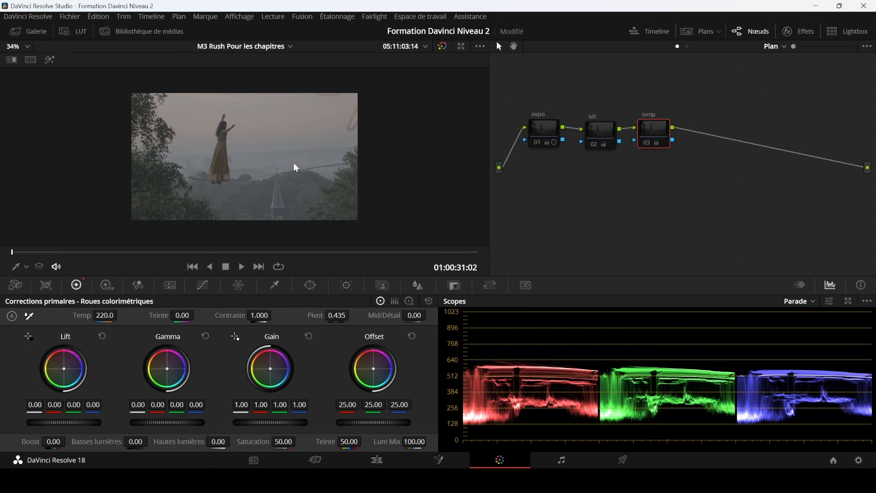
Compare the tightrope shot with and without its expo, sat and temp nodes, leaving all three enabled
key("alt+d")
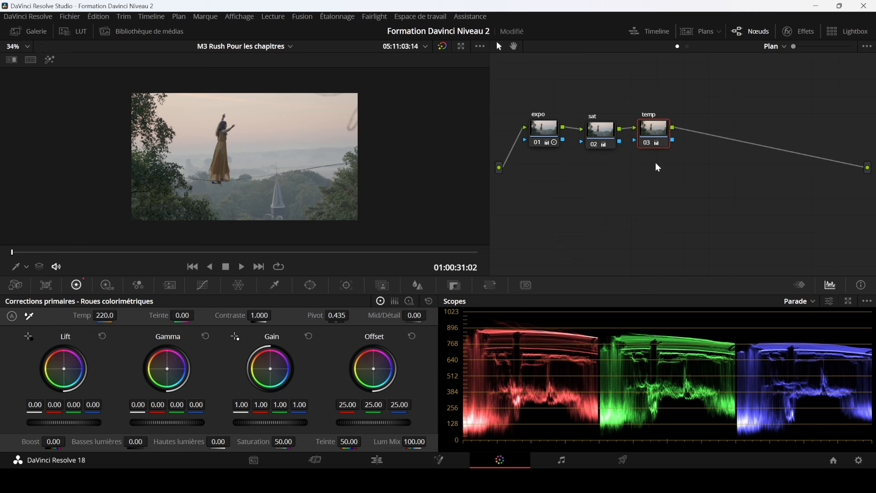
key("alt+d")
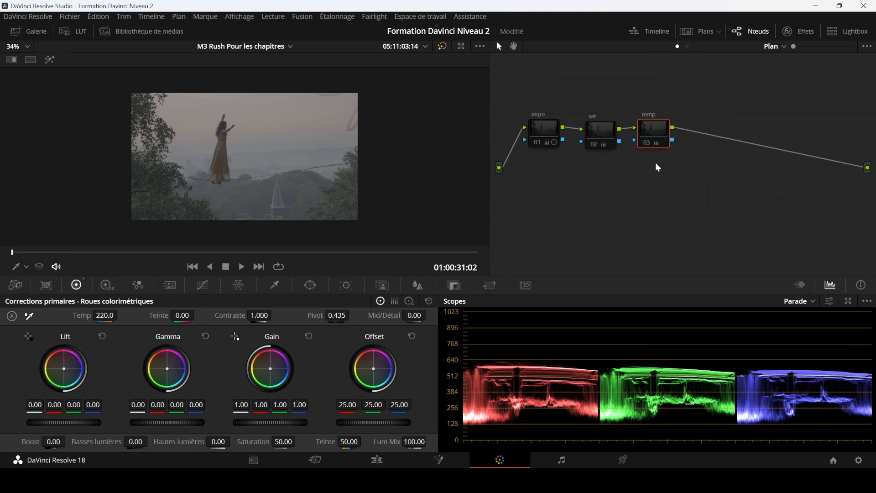
key("alt+d")
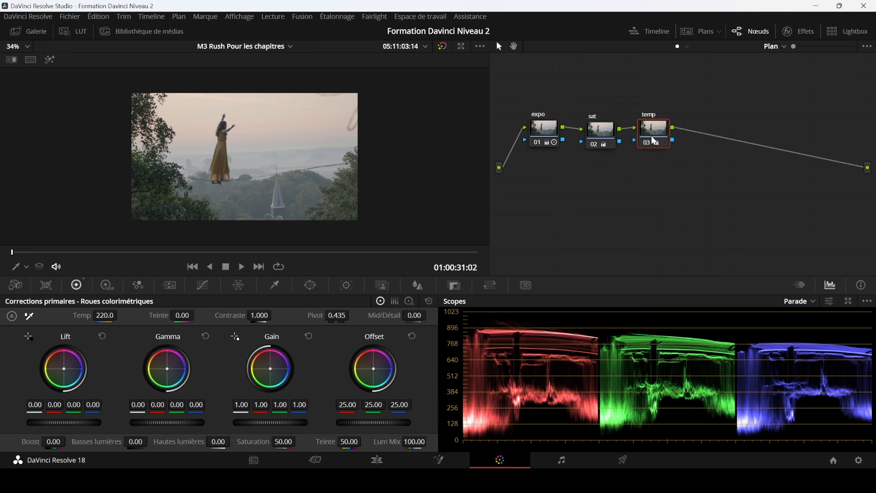
key("alt+d")
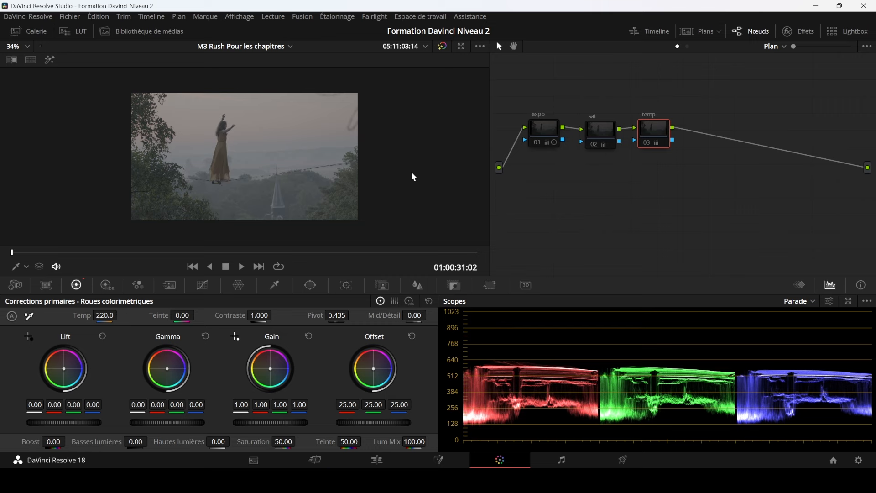
key("alt+d")
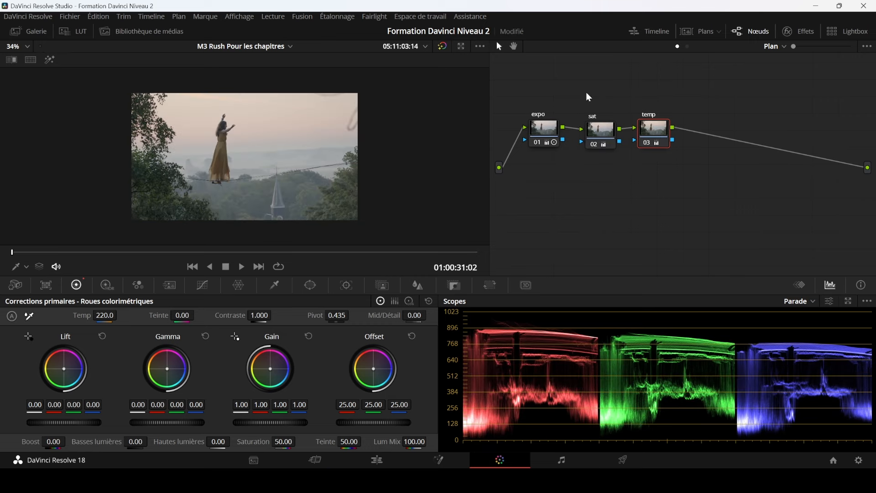
Look through the earlier clips of the timeline in the clip strip, then hide the strip
left_click(698, 32)
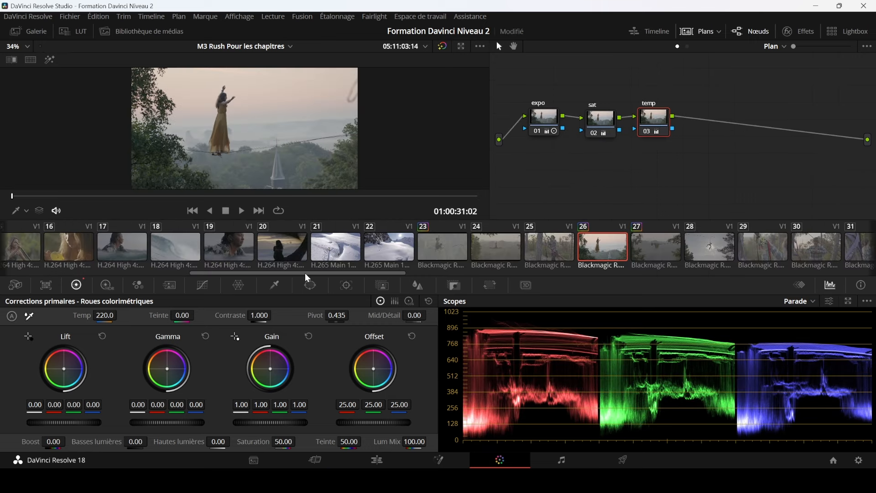
left_click_drag(303, 273, 253, 288)
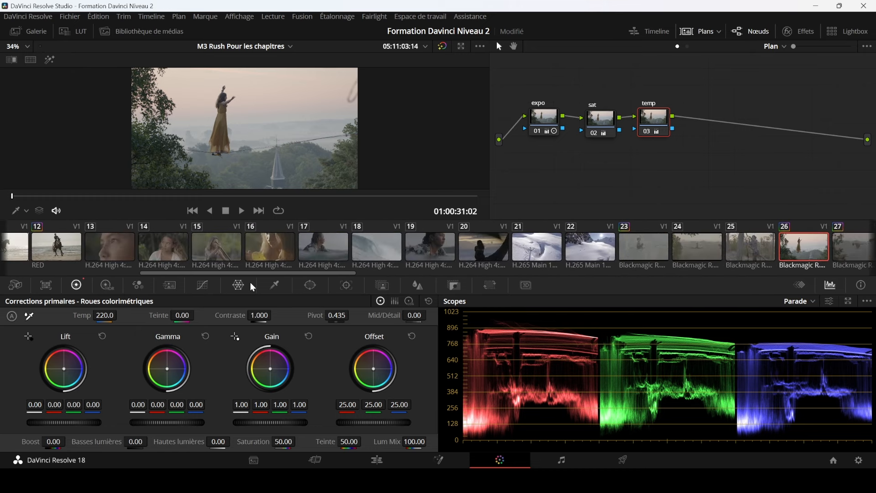
left_click(704, 33)
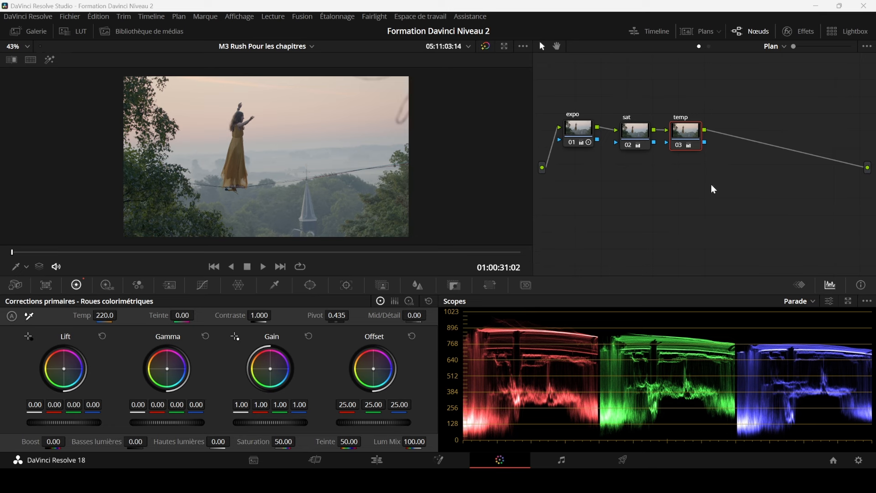
Delete the expo, sat and temp nodes and add one new serial node closer to the graph's source
left_click_drag(750, 94, 578, 145)
key("Delete")
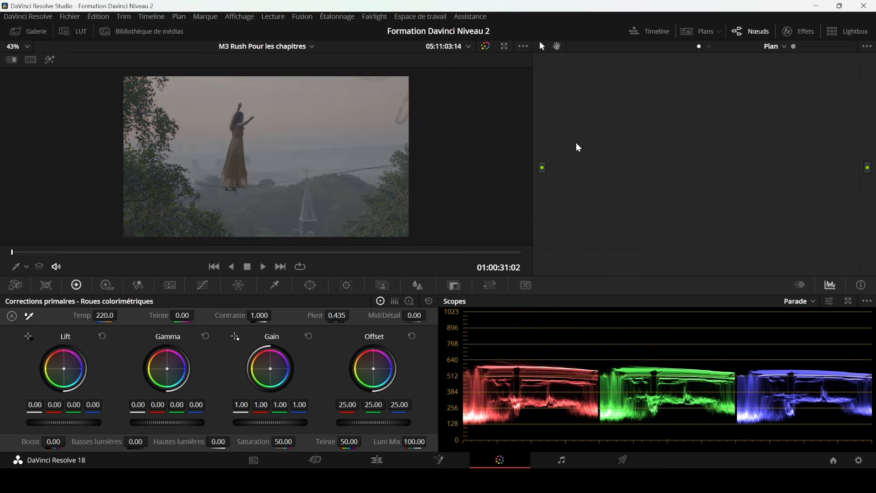
key("alt+s")
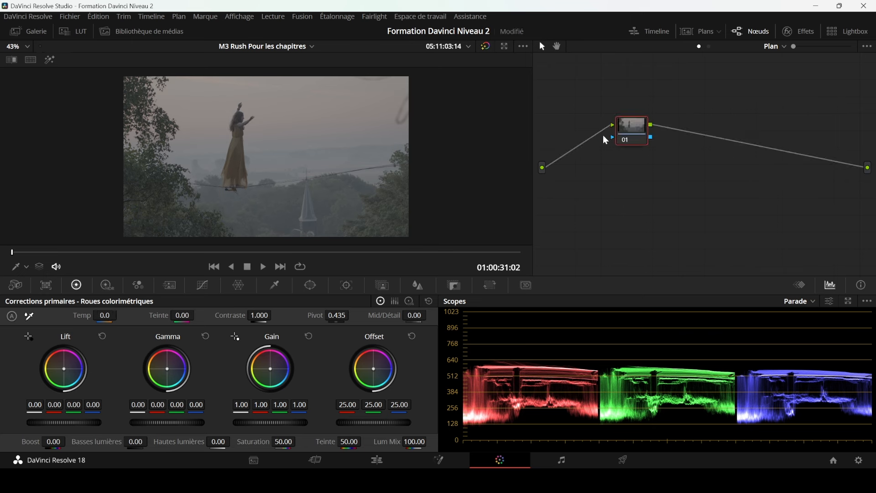
left_click_drag(629, 136, 604, 138)
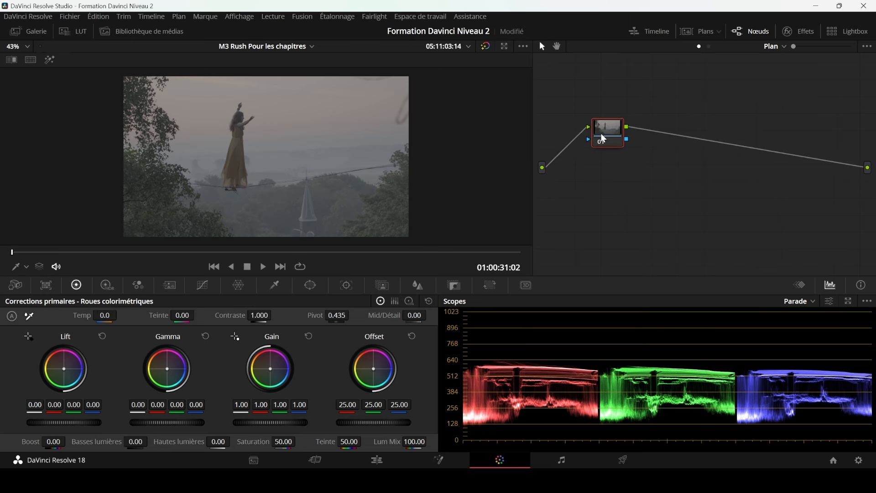
Reposition node 01 slightly nearer the source and apply the Blackmagic Gen 5 Film to Video LUT to it
left_click(76, 31)
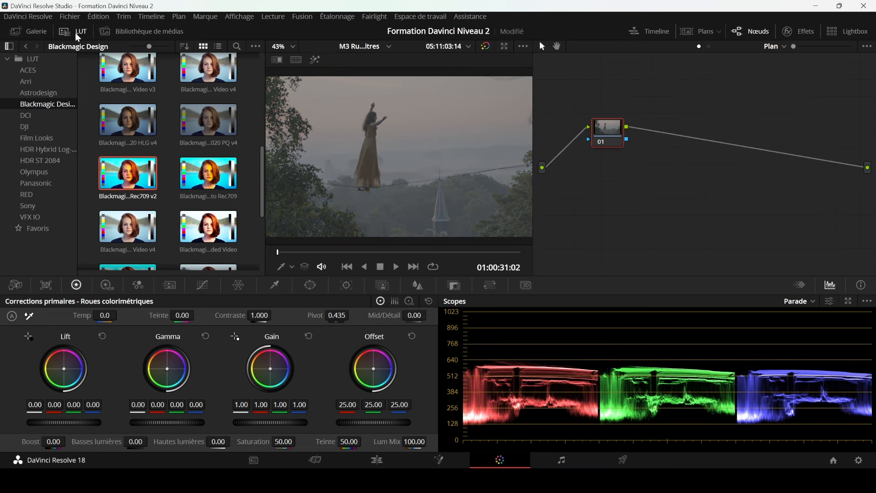
left_click(75, 33)
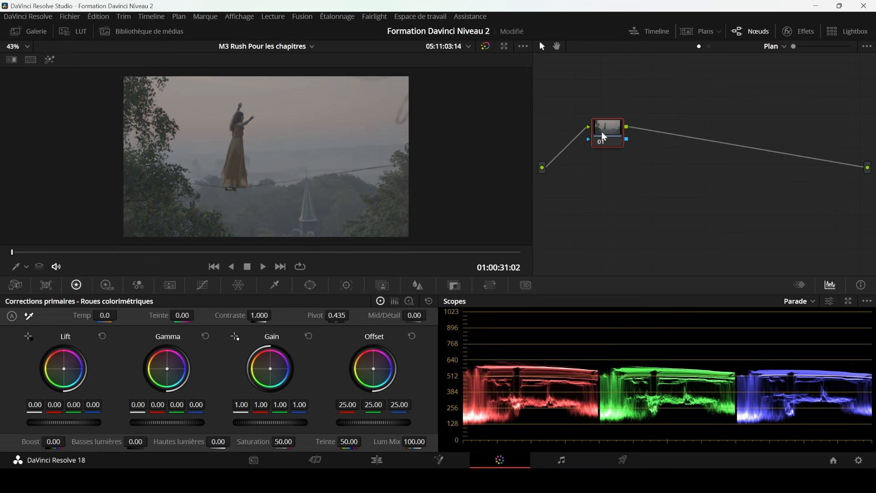
left_click_drag(602, 132, 589, 126)
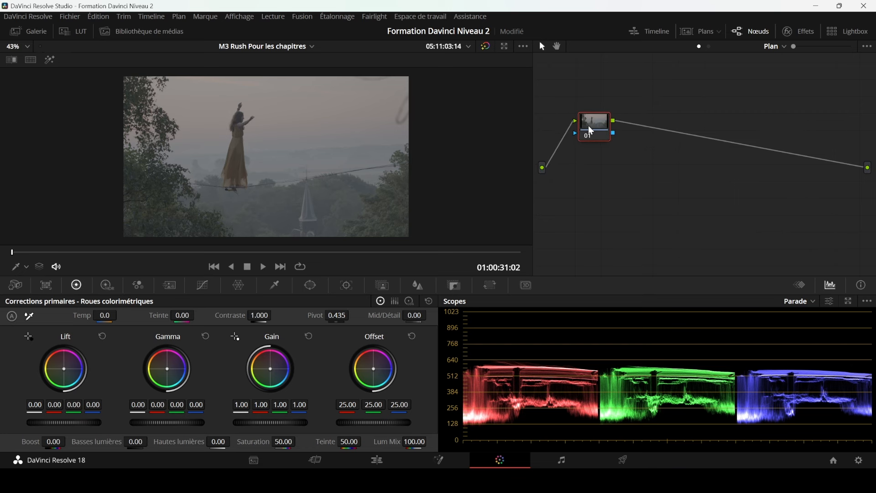
right_click(589, 126)
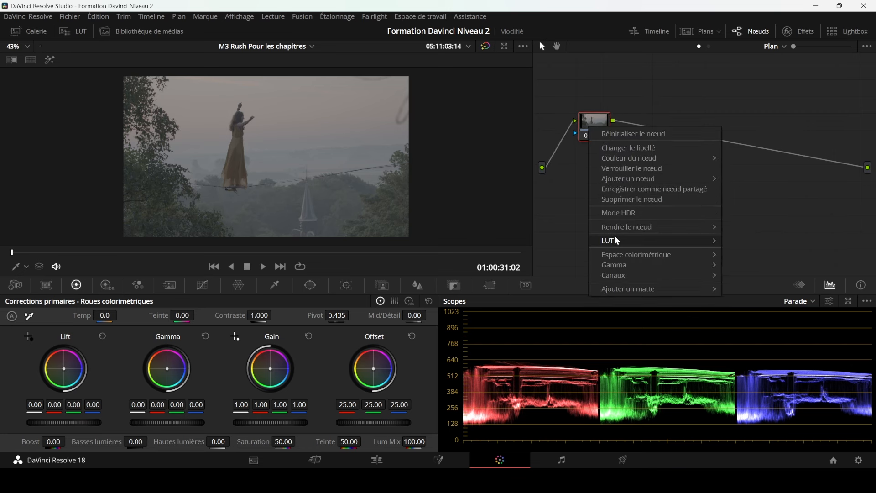
mouse_move(614, 239)
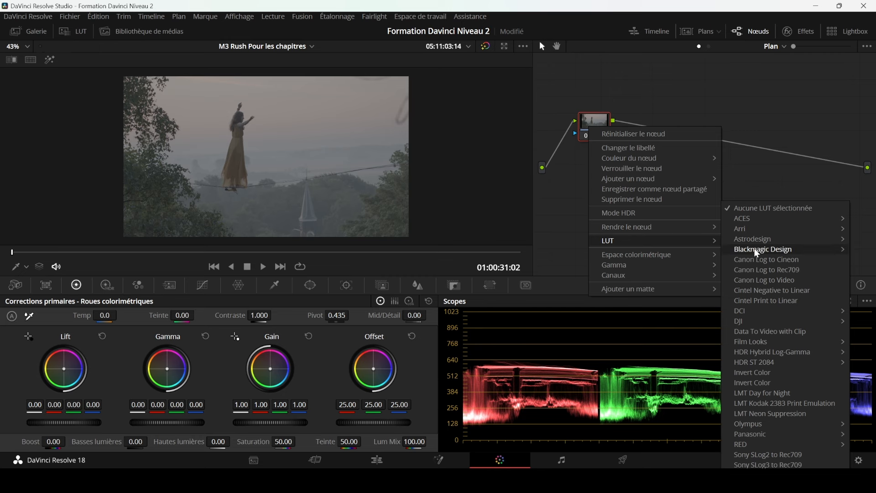
mouse_move(757, 252)
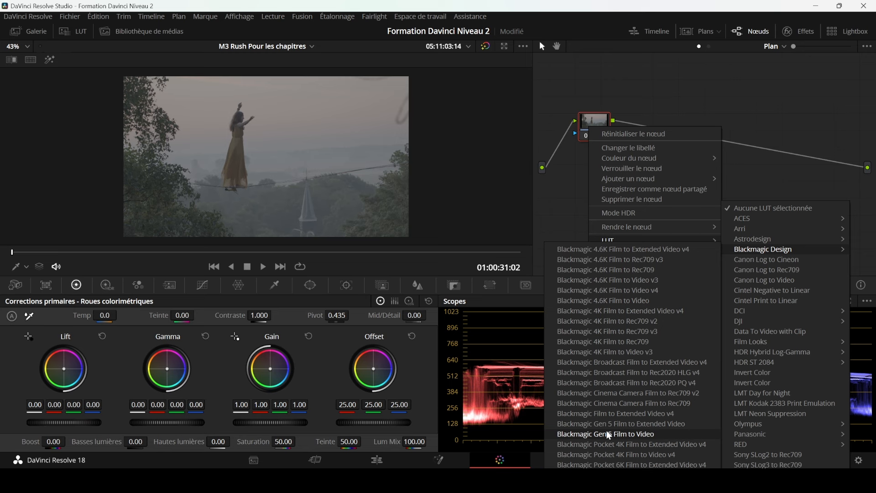
left_click(650, 438)
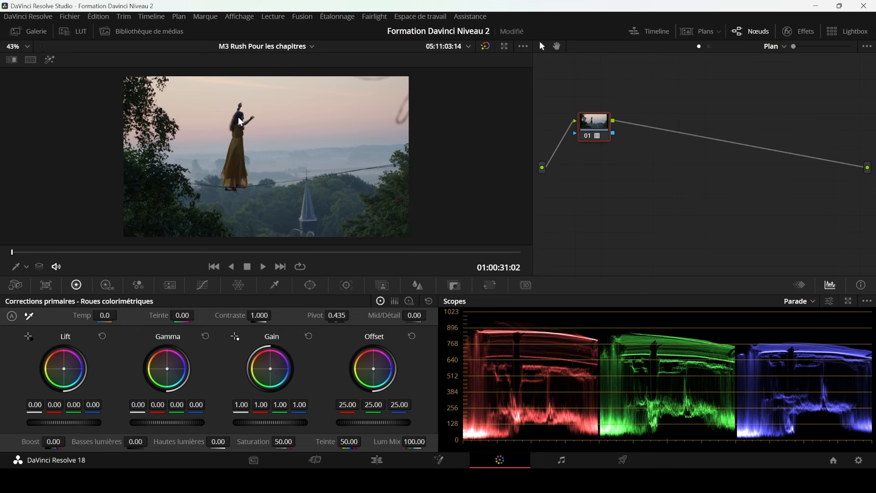
Inspect the woman and the sky of the converted shot up close, then return to the full frame at 43%
scroll(278, 158, "up", 2)
scroll(280, 162, "up", 1)
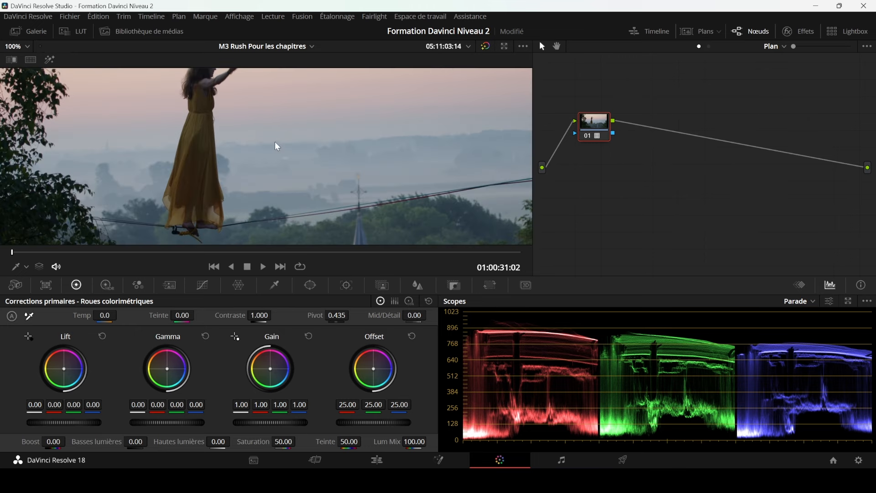
scroll(307, 98, "up", 2)
left_click_drag(308, 98, 339, 181)
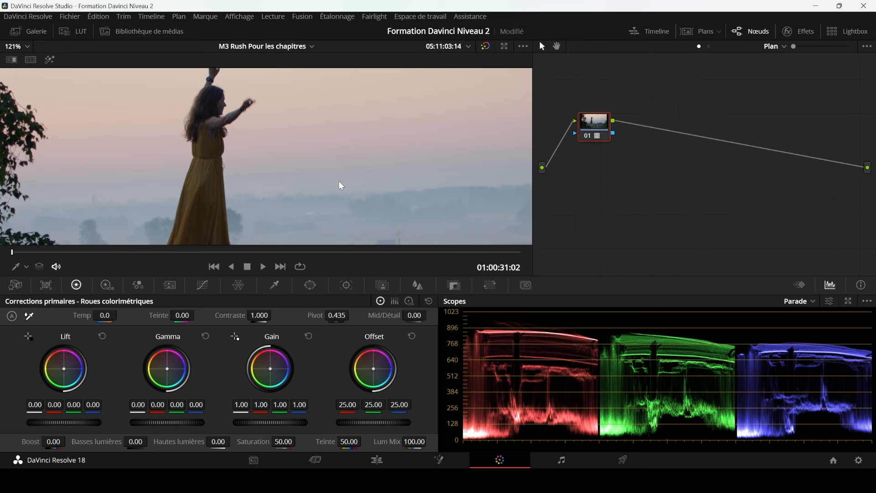
scroll(285, 110, "down", 4)
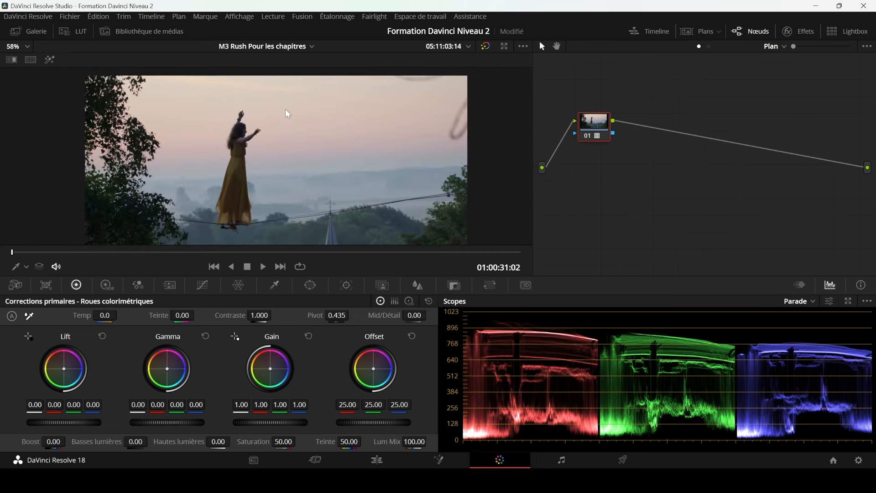
scroll(290, 115, "down", 1)
left_click_drag(455, 158, 452, 126)
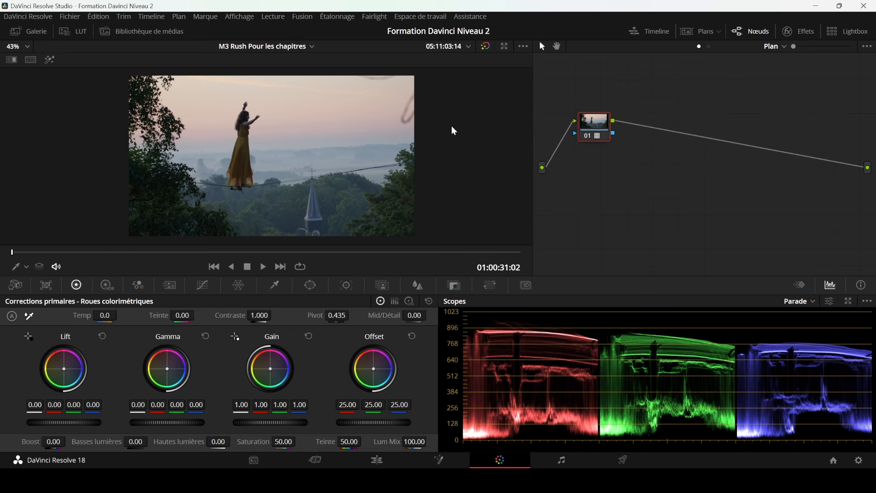
Replace node 01's LUT with Blackmagic 4K Film to Rec709 and move the node slightly closer to the source
right_click(590, 130)
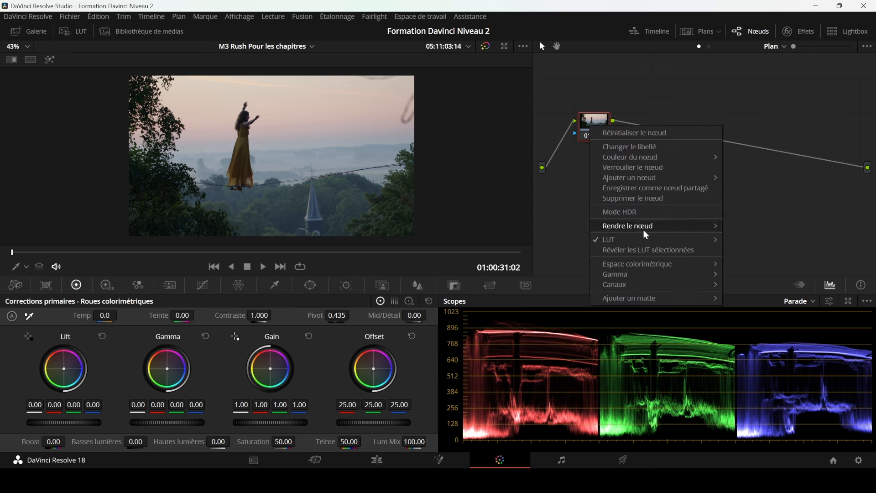
mouse_move(646, 238)
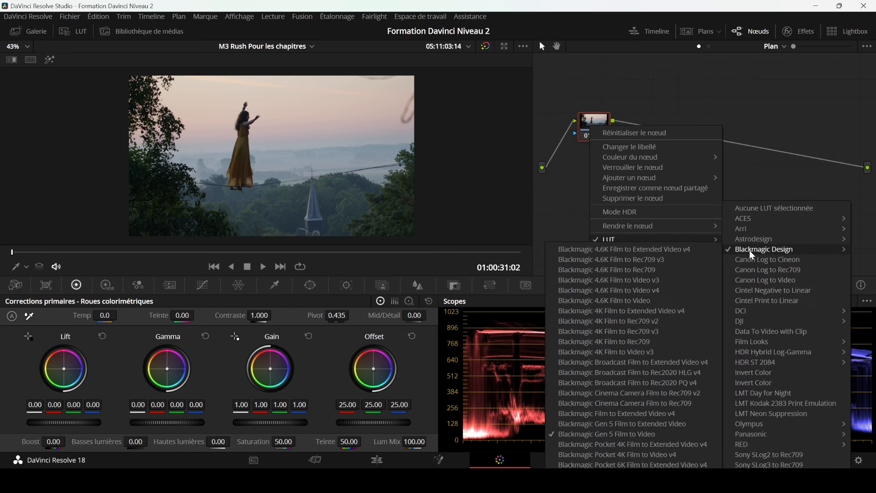
left_click(608, 343)
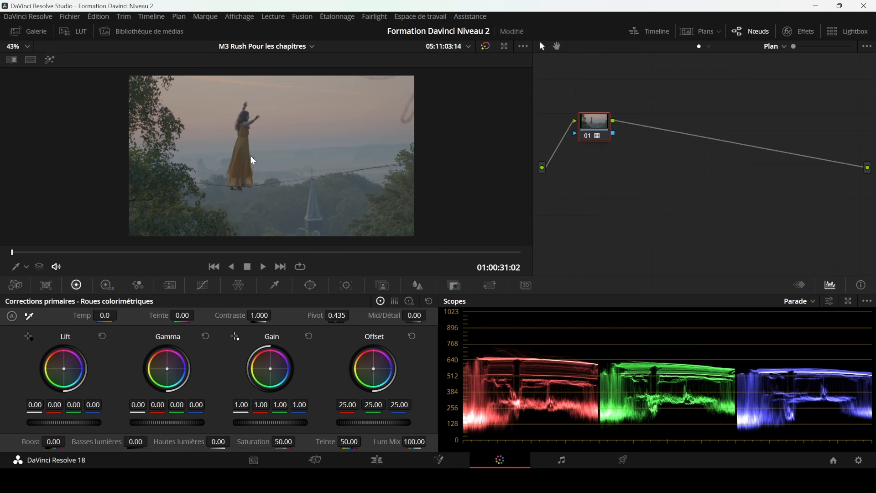
mouse_move(598, 126)
left_mouse_down()
mouse_move(584, 136)
mouse_move(586, 126)
left_mouse_up()
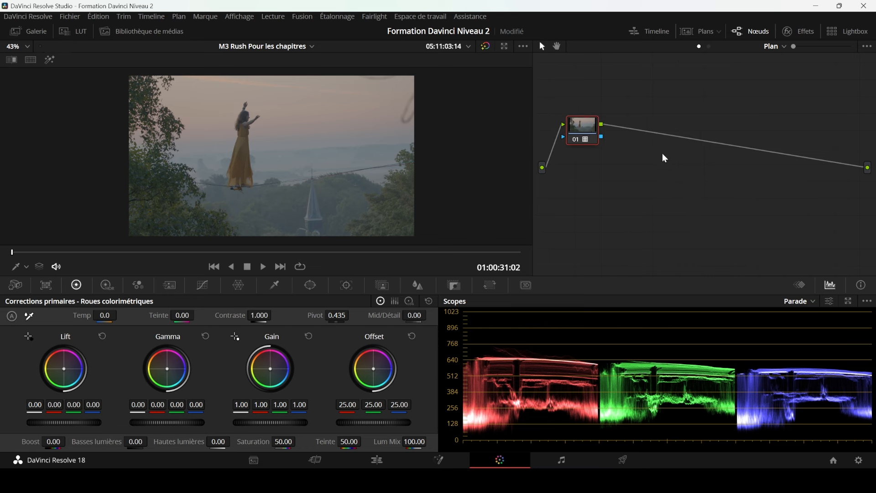
Try a chain of four extra serial nodes after node 01 and delete all four again
key("alt+s")
key("alt+s")
key("alt+s")
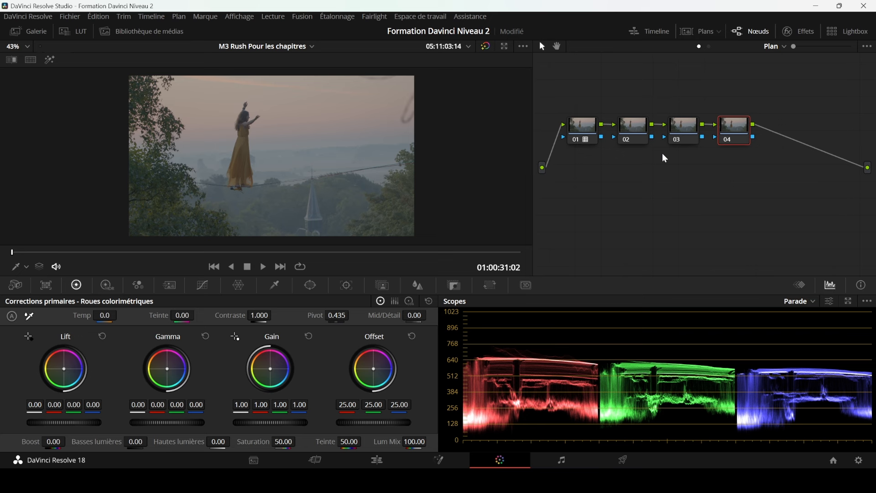
key("alt+s")
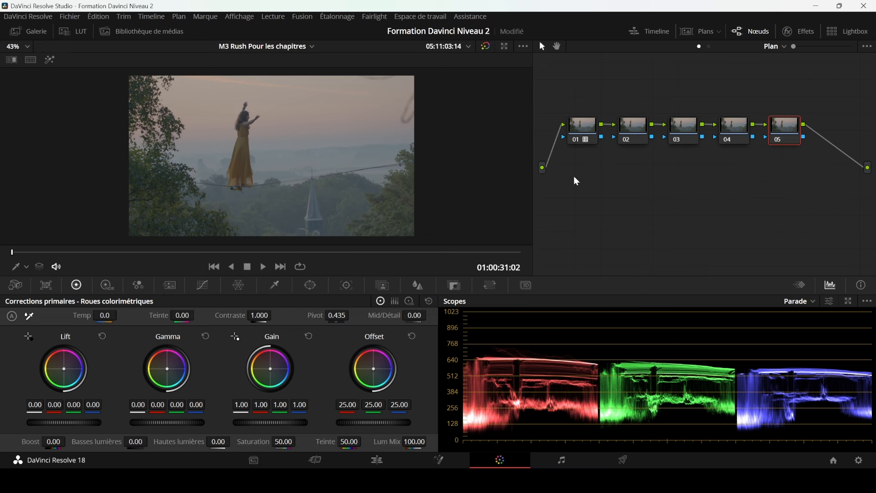
left_click_drag(803, 106, 637, 166)
key("Delete")
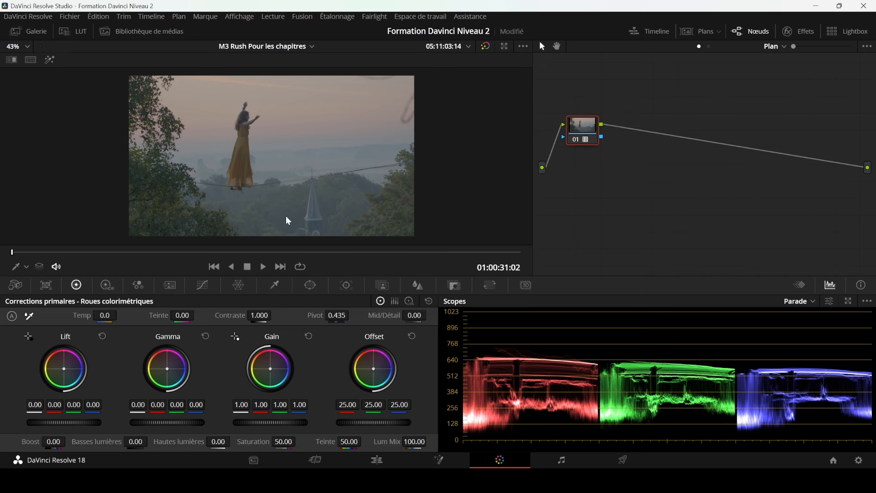
Reset node 01 to remove its LUT and reposition the node slightly higher in the graph
right_click(581, 130)
left_click(598, 138)
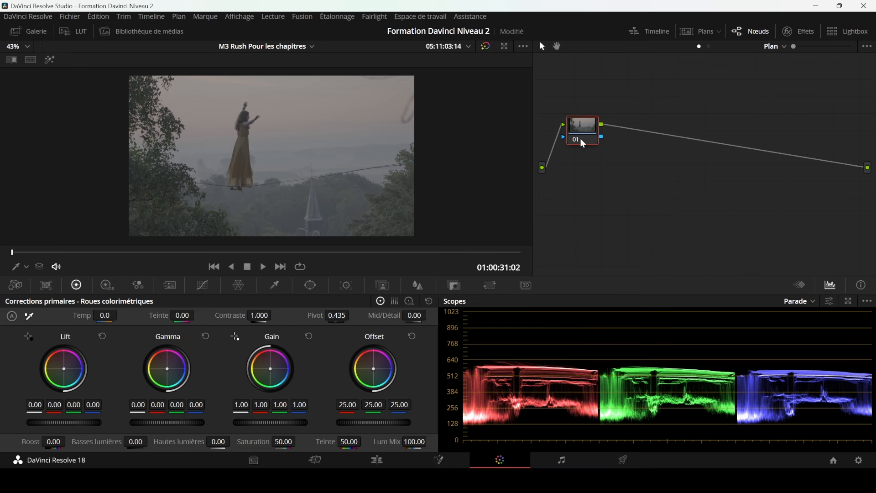
mouse_move(584, 144)
left_click_drag(590, 133, 587, 124)
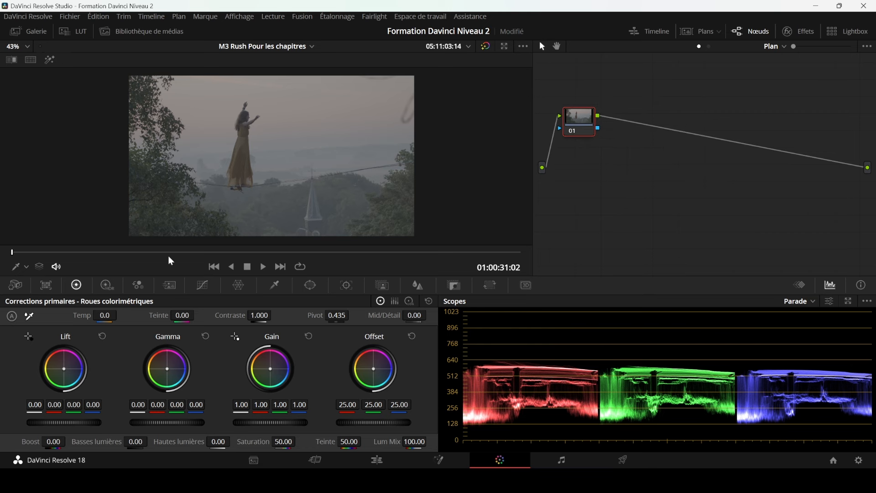
Set the Camera RAW decoding of the shot to Plan and briefly test its Appliquer LUT option, leaving it off
left_click(16, 286)
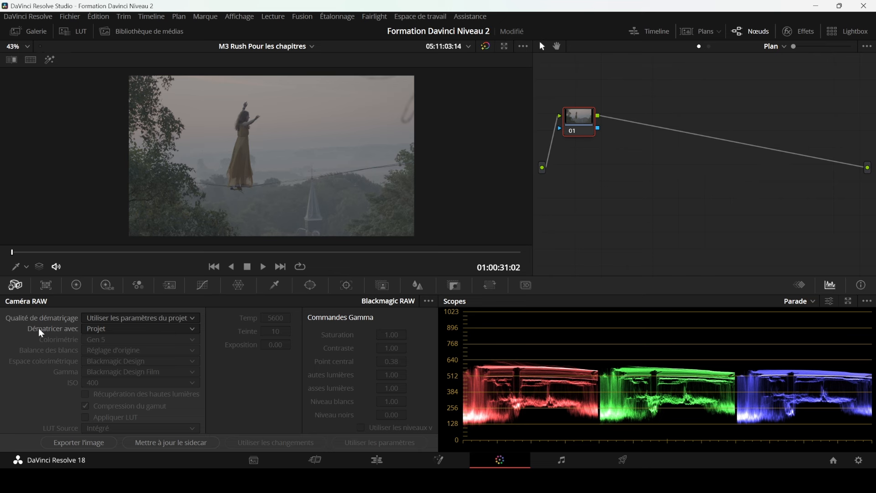
left_click(105, 329)
left_click(112, 374)
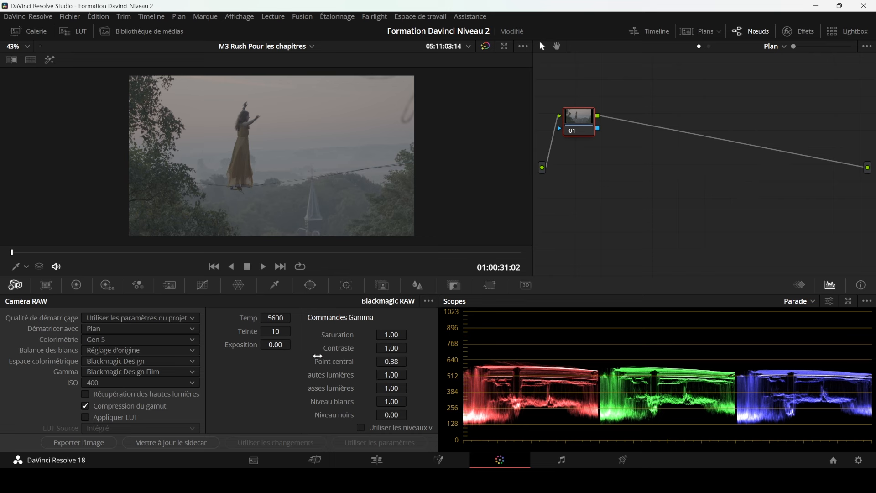
left_click(85, 418)
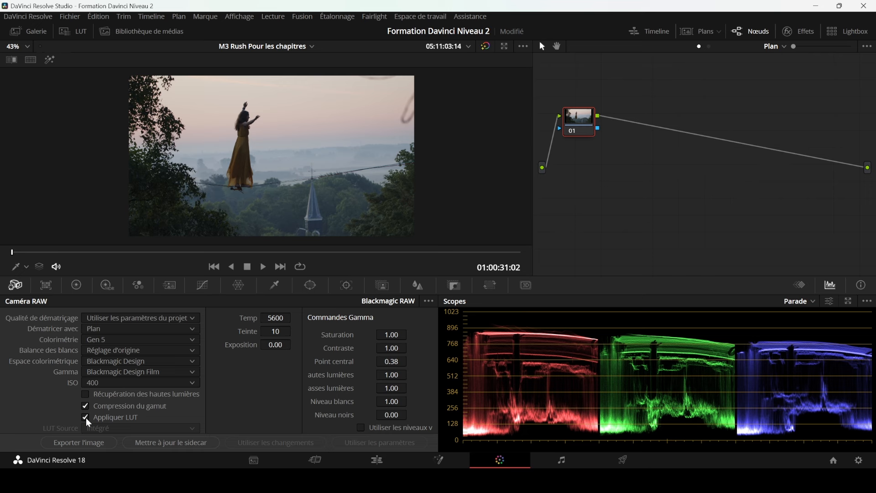
left_click(86, 418)
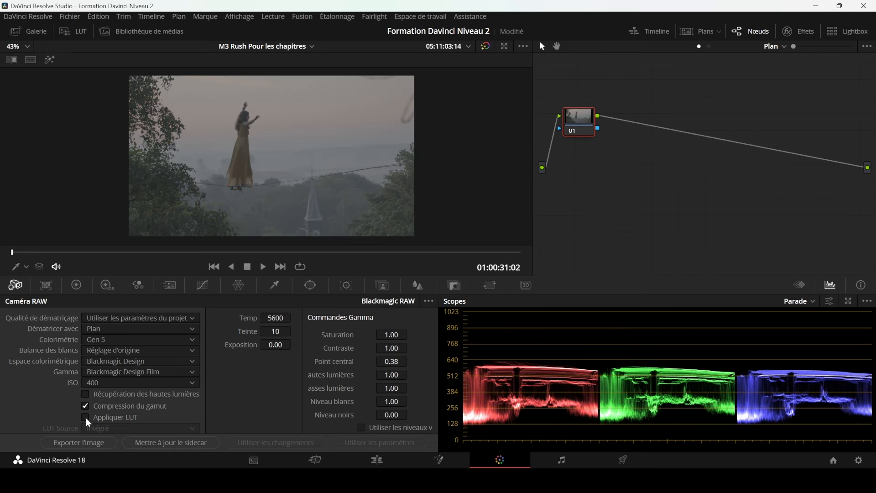
Try Camera RAW settings of ISO 200, saturation 3.51 and temperature 4608, and reset the Camera RAW adjustments
left_click(107, 383)
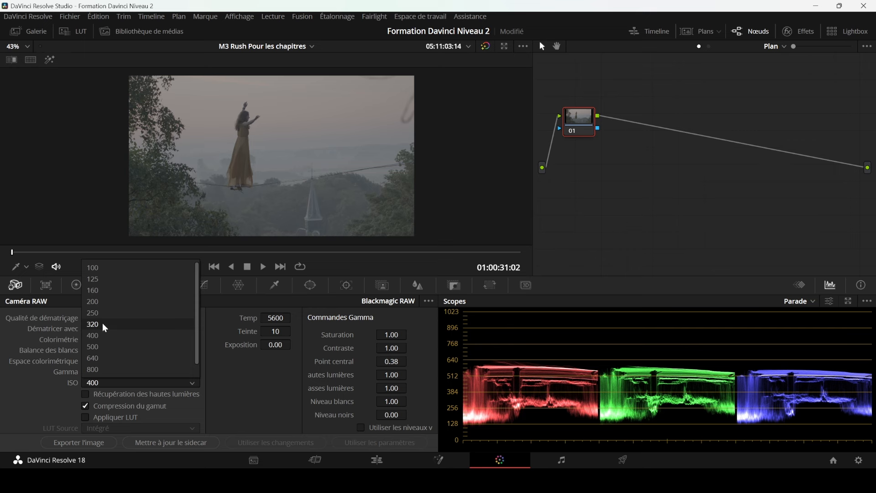
left_click(102, 302)
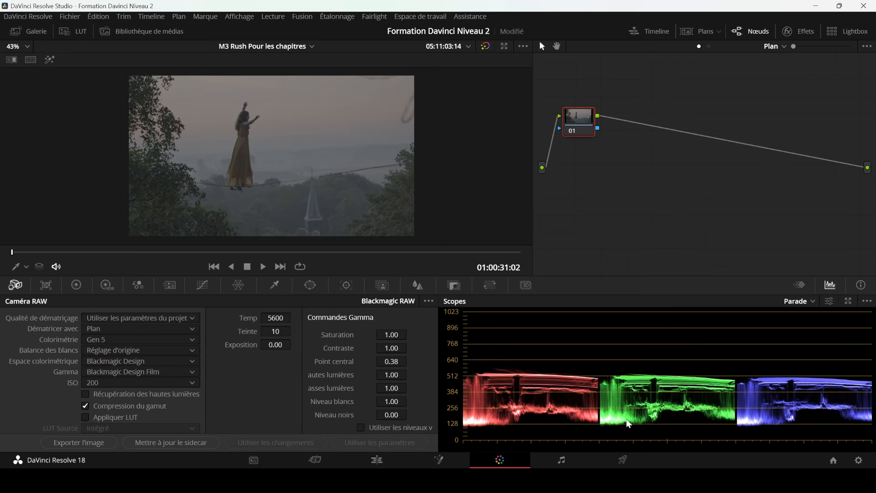
left_click_drag(393, 335, 411, 334)
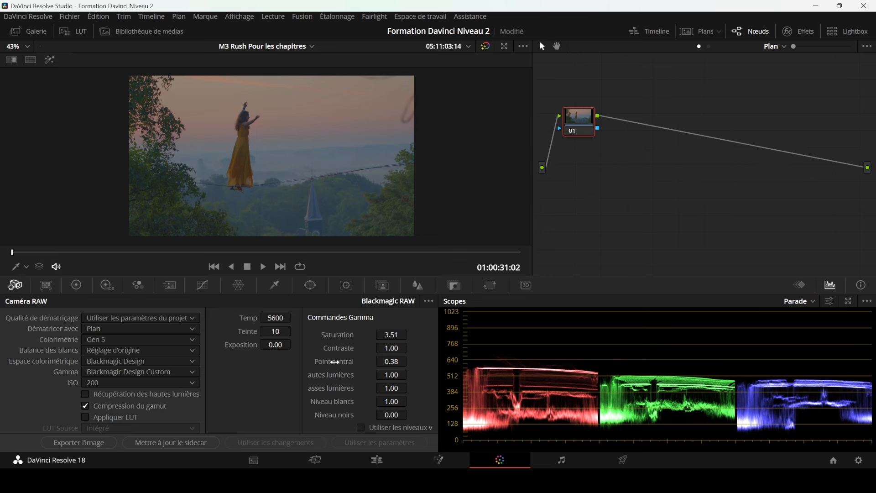
scroll(385, 132, "up", 1)
left_click_drag(267, 318, 230, 318)
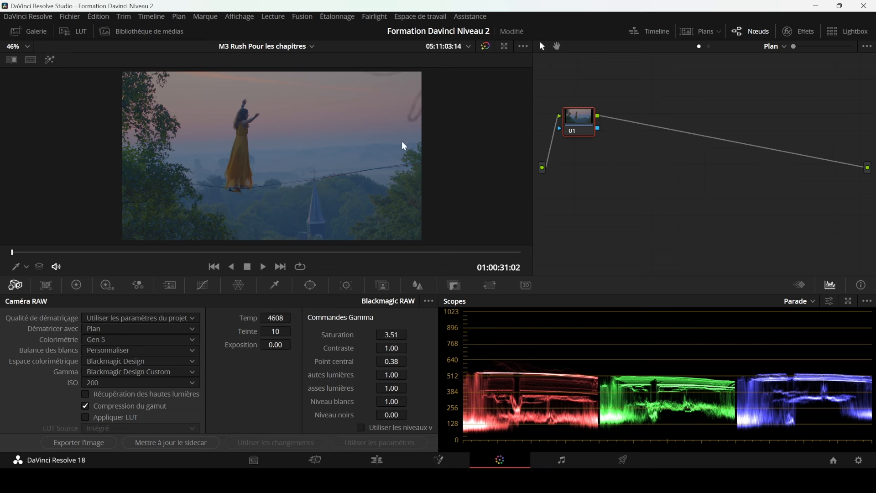
scroll(402, 142, "down", 1)
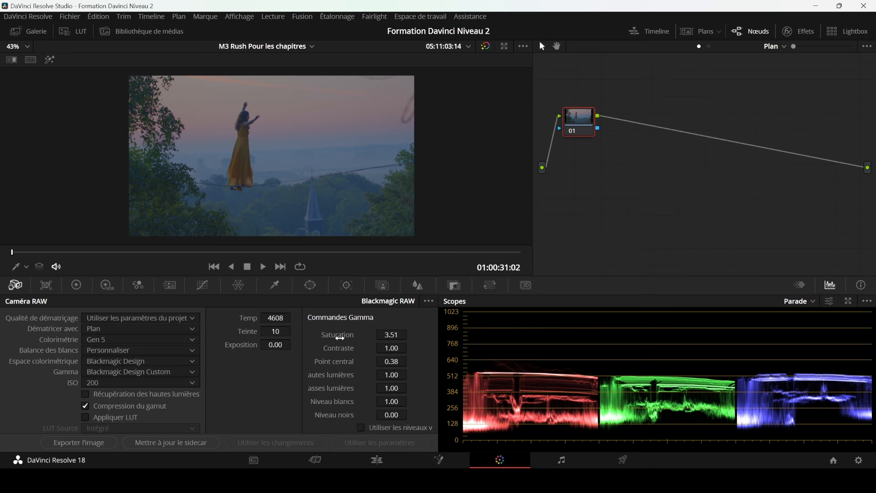
left_click(429, 301)
left_click(438, 313)
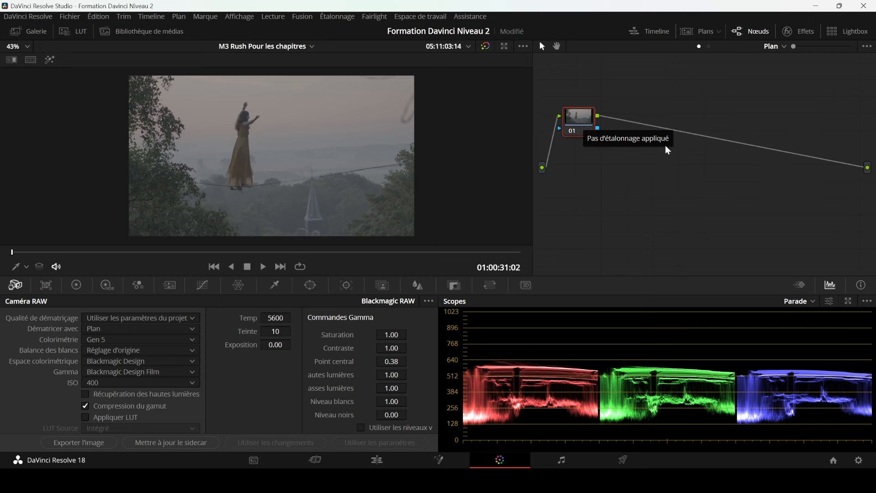
In the project's colour management, choose DaVinci YRGB Color Managed, disable automatic management and set the processing mode to Custom
left_click(859, 460)
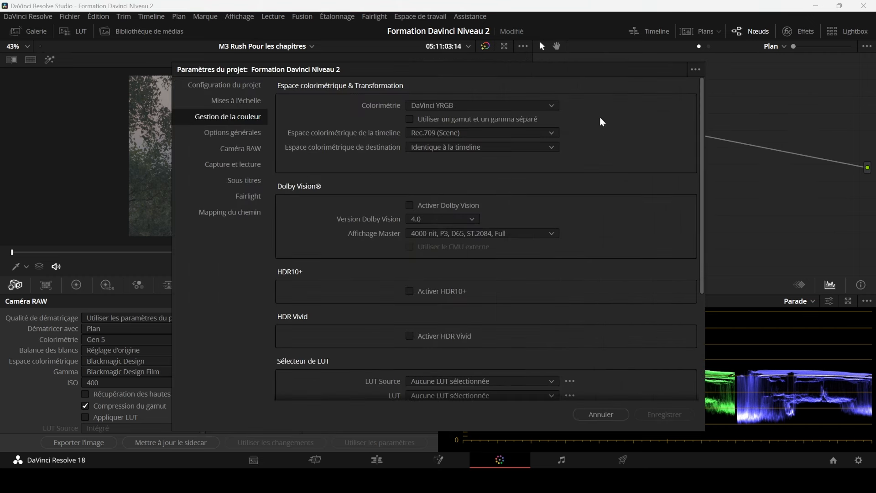
left_click(488, 106)
left_click(476, 129)
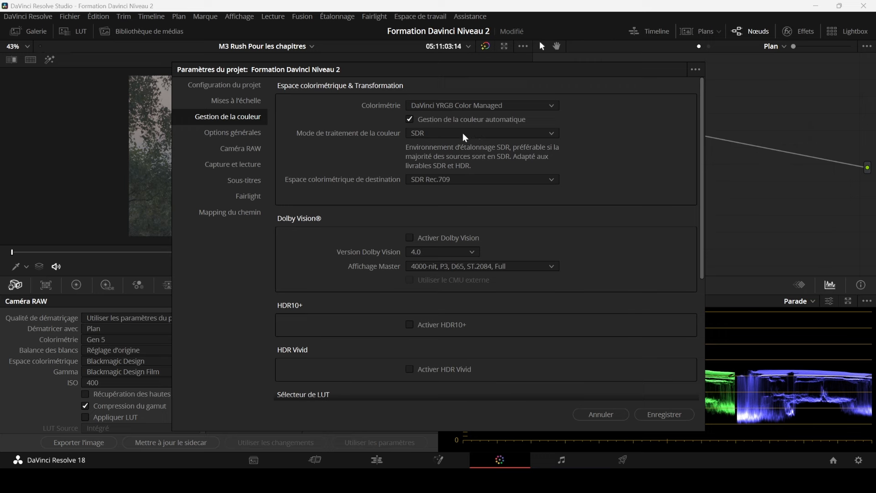
left_click(458, 137)
left_click(410, 120)
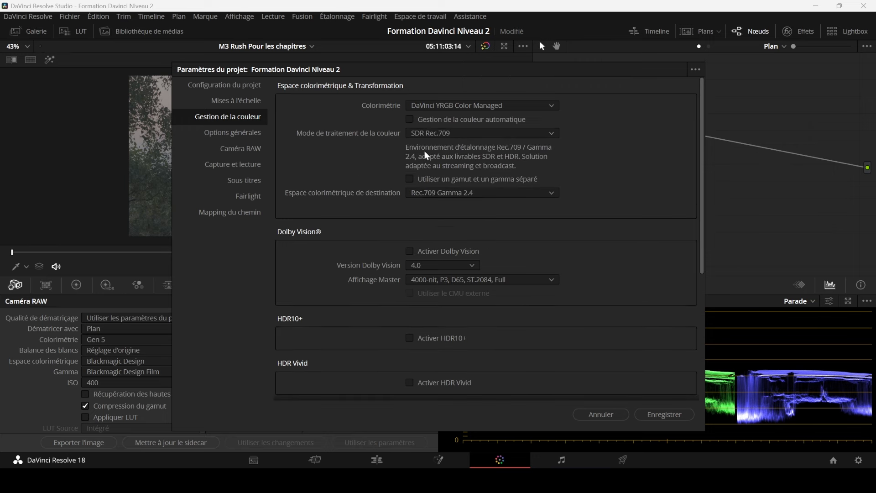
left_click(427, 132)
left_click(436, 251)
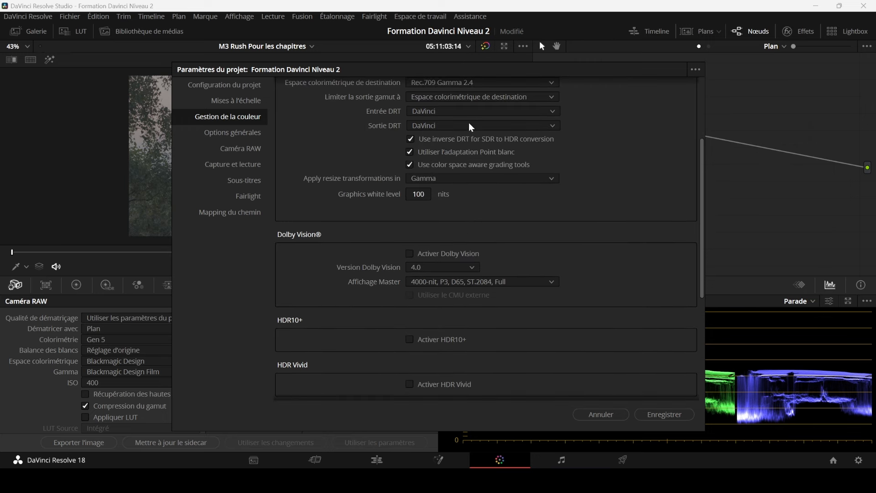
Set the project's source colour space to Blackmagic Design Film Gen 5
left_click(479, 161)
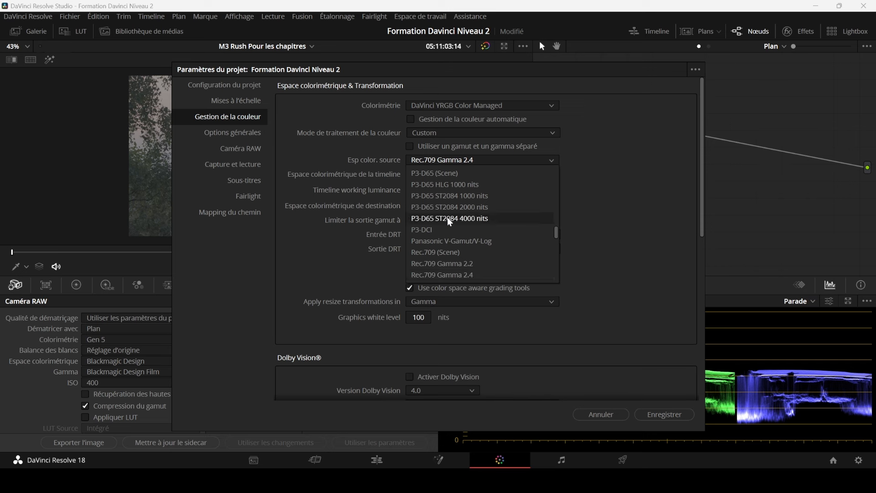
scroll(448, 206, "up", 10)
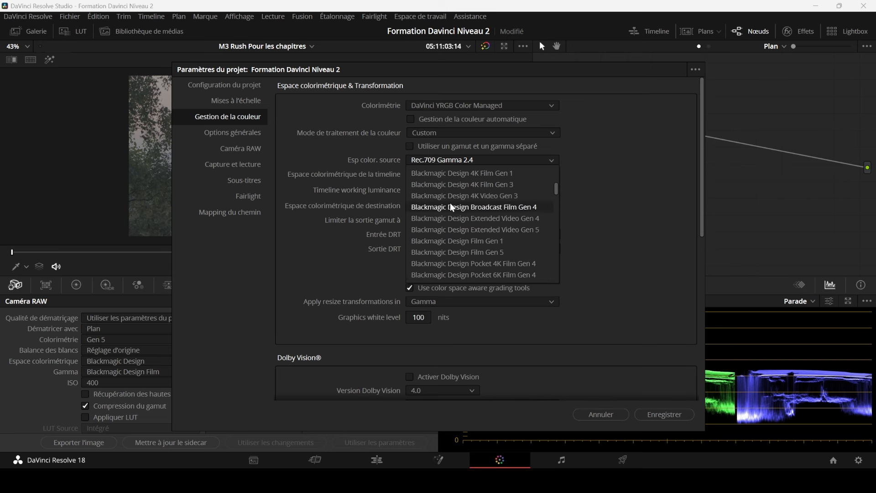
scroll(450, 203, "down", 1)
scroll(467, 261, "down", 1)
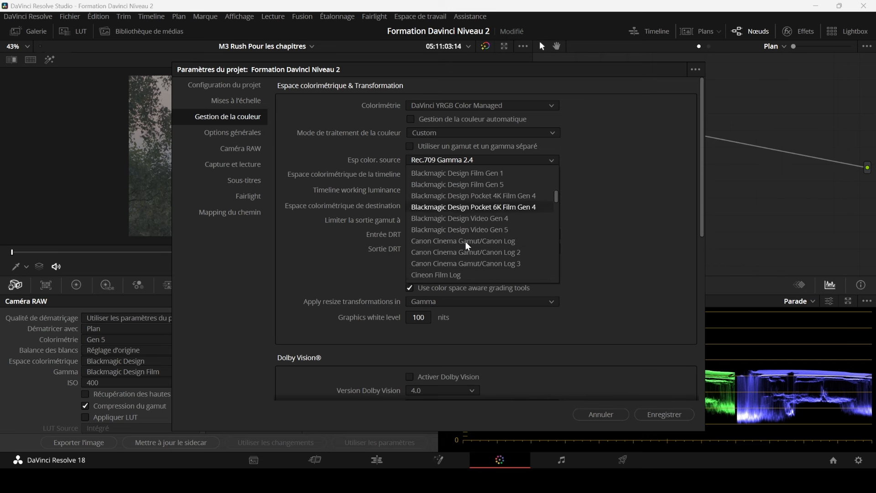
scroll(465, 235, "up", 1)
scroll(464, 235, "up", 1)
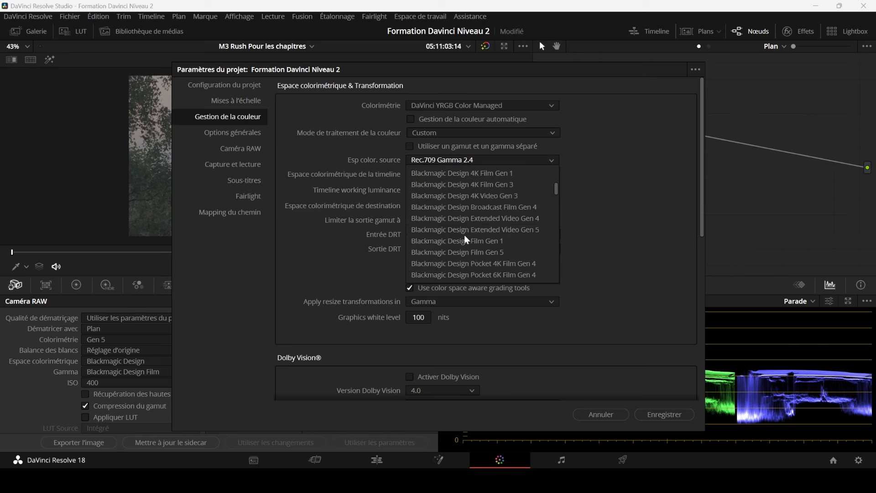
left_click(467, 249)
Set the timeline colour space to DaVinci WG/Intermediate and save the project settings
left_click(459, 175)
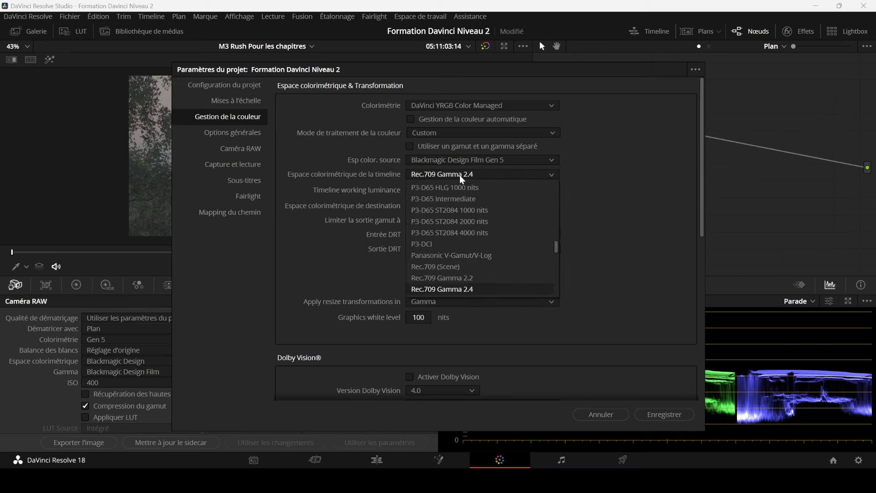
scroll(470, 205, "up", 1)
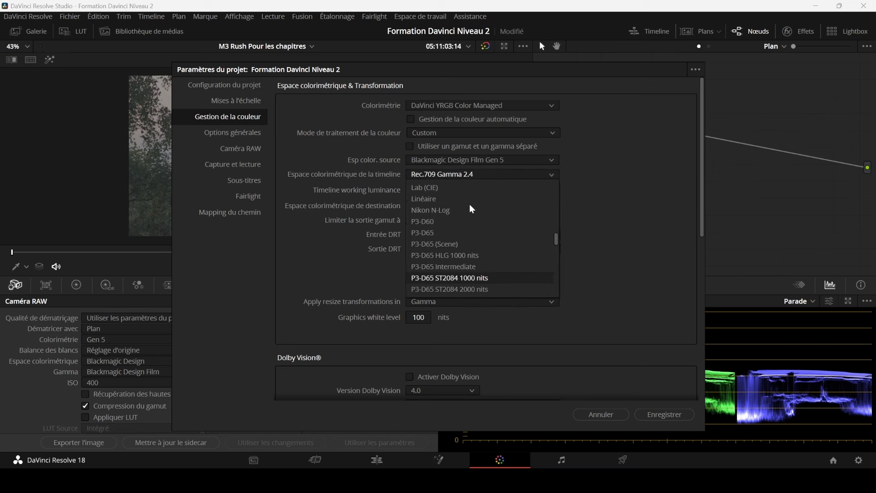
scroll(471, 205, "up", 8)
left_click(472, 222)
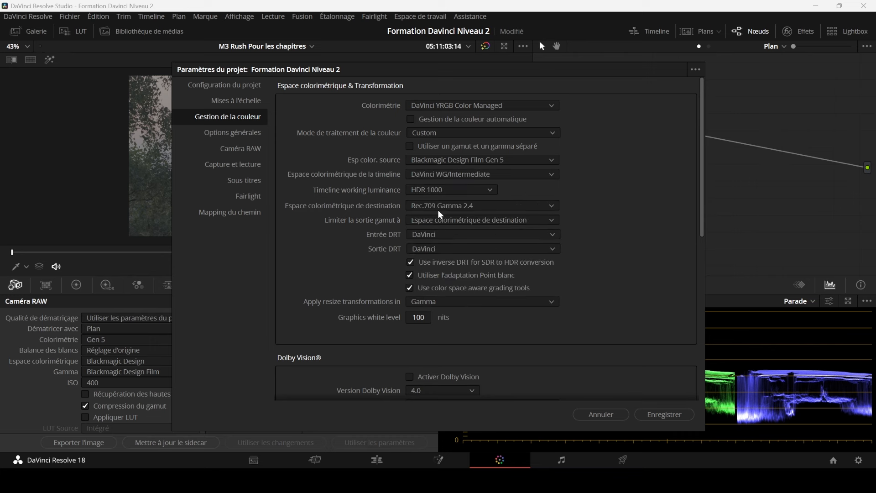
left_click(665, 414)
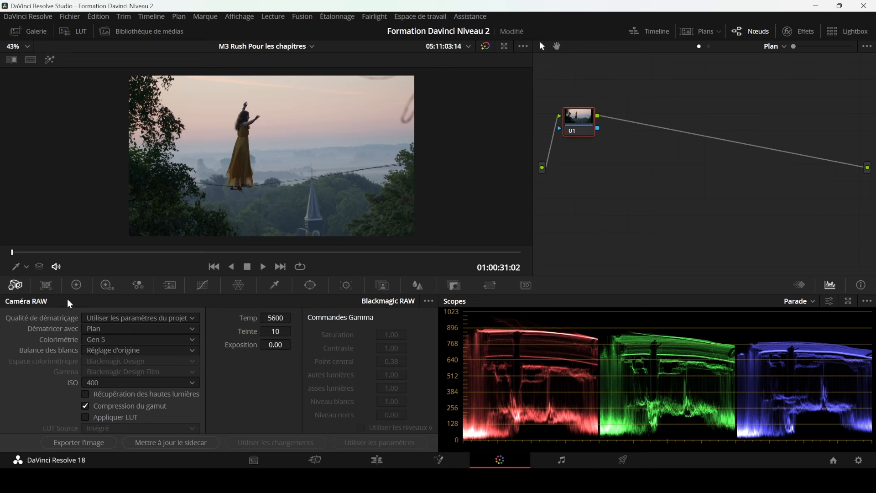
Set the Camera RAW decoding of the shot to Projet and shift node 01 slightly in the graph
left_click(112, 329)
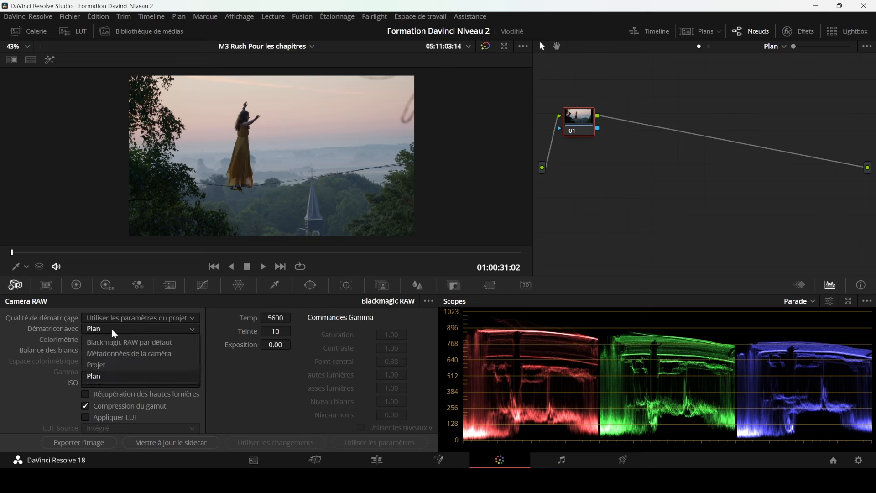
left_click(111, 360)
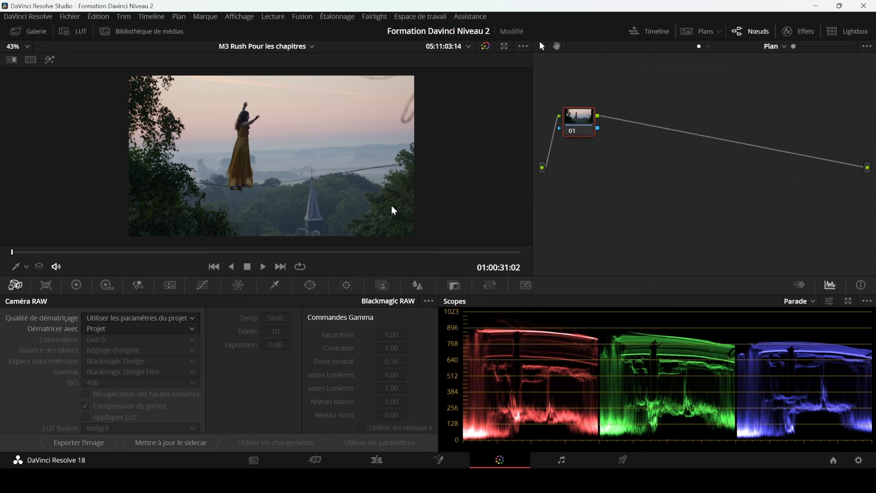
mouse_move(583, 122)
left_mouse_down()
mouse_move(593, 124)
mouse_move(581, 128)
left_mouse_up()
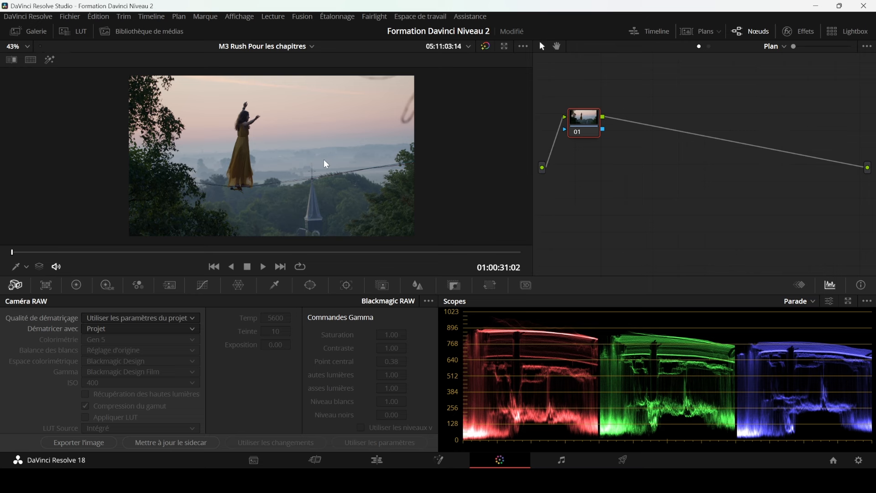
Move node 01 slightly lower in the graph and bring up the High Dynamic Range colour wheels
left_click(71, 288)
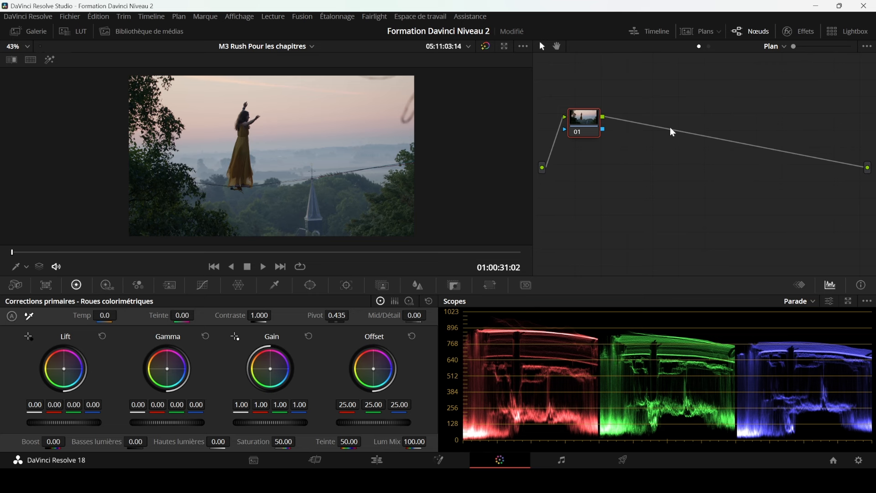
left_click_drag(593, 132, 593, 138)
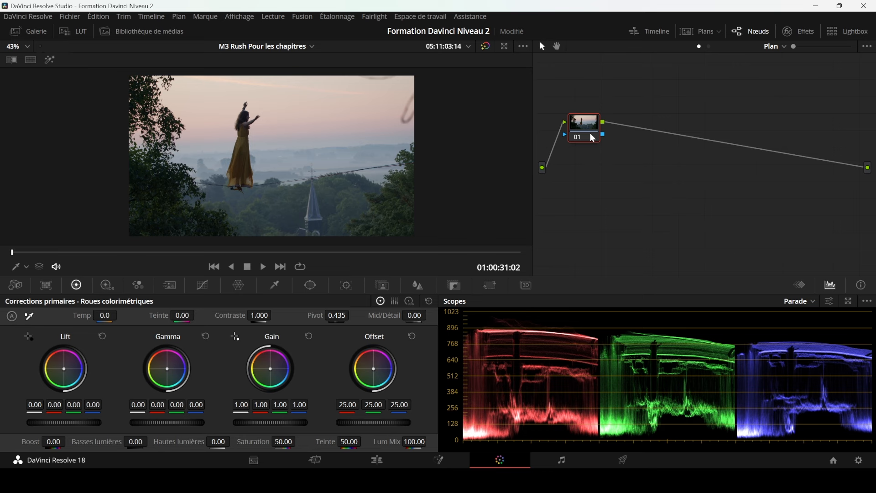
left_click(107, 286)
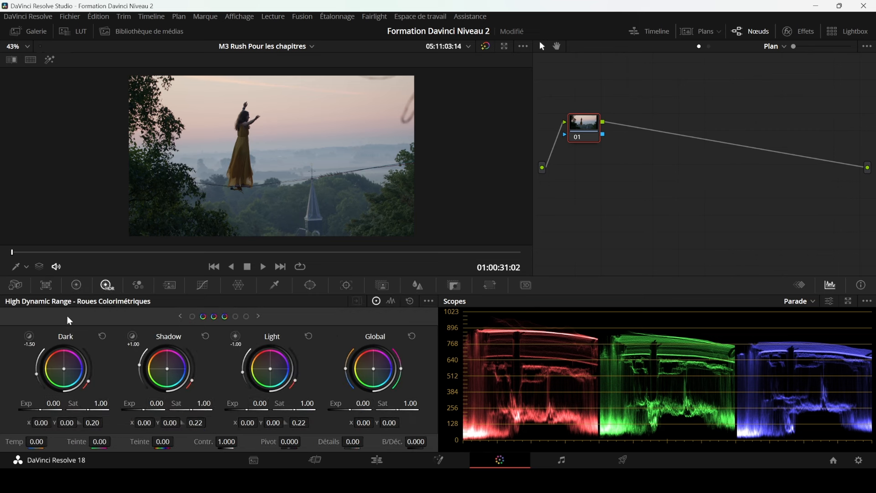